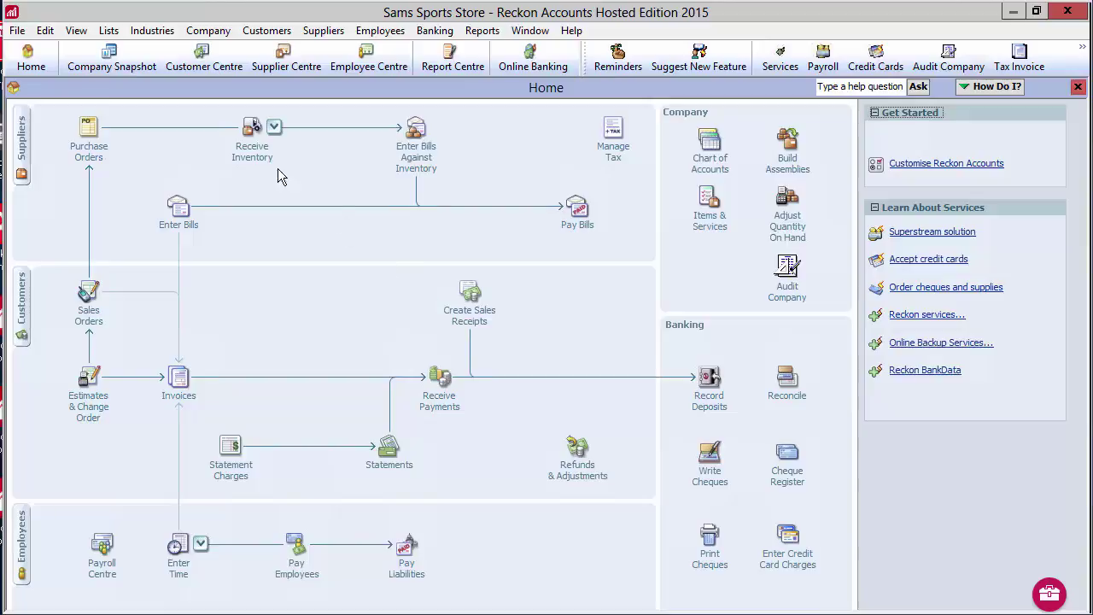
# - Create a new item of type Inventory Assembly in the item list and name it Computer
pyautogui.click(108, 31)
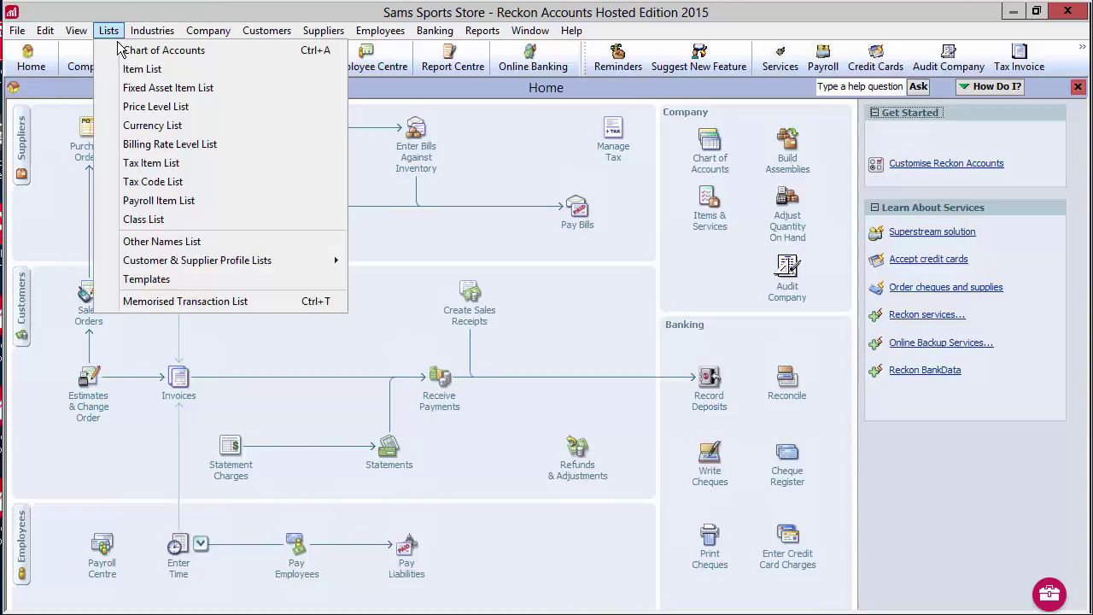
pyautogui.click(128, 68)
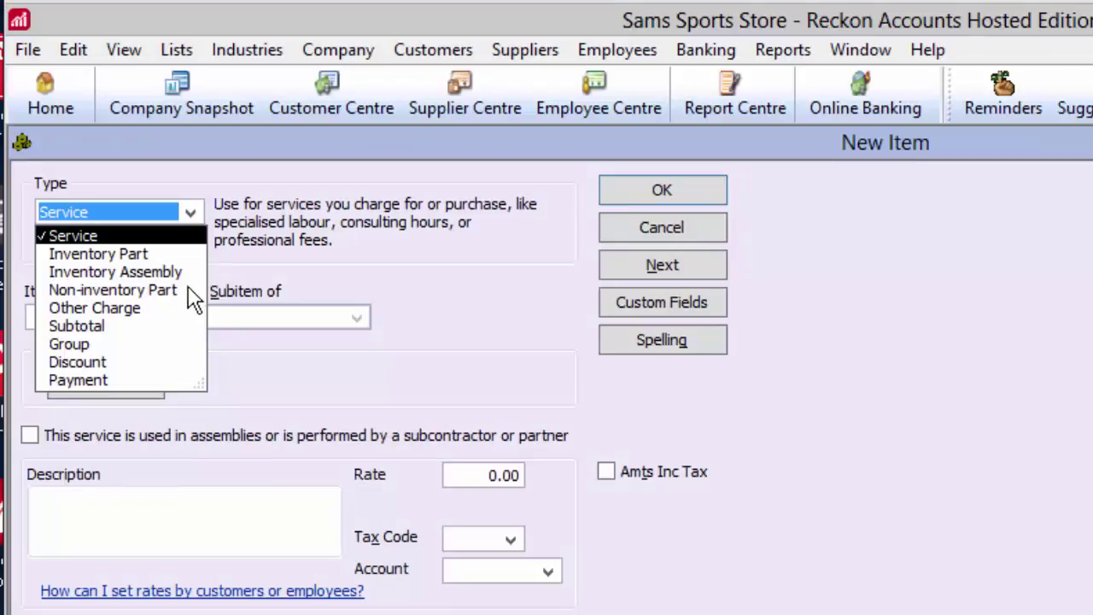
pyautogui.click(115, 271)
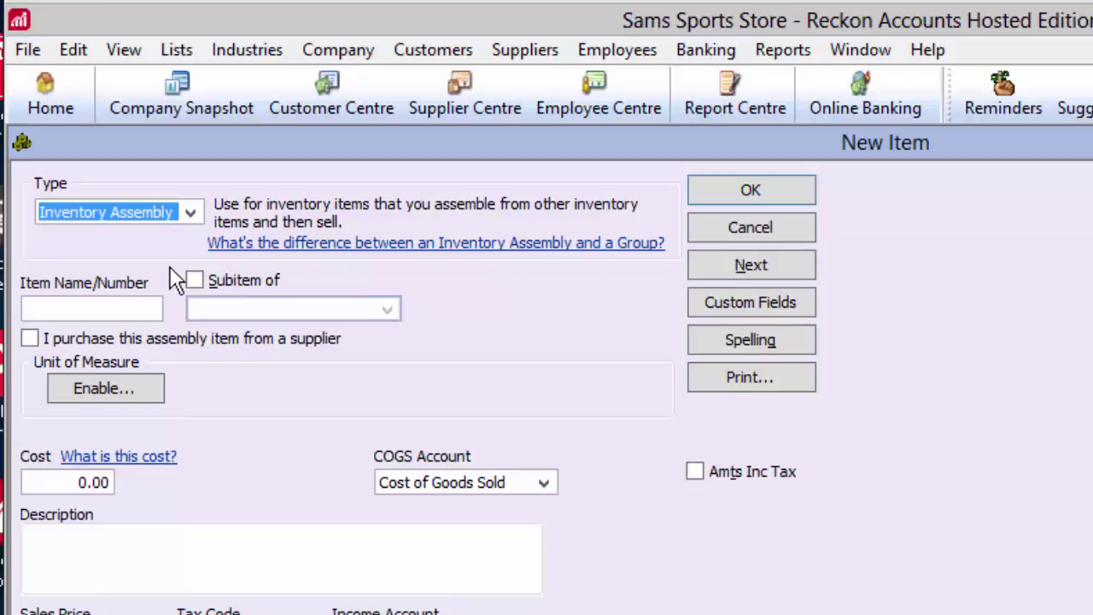
pyautogui.click(139, 307)
pyautogui.write('Computer')
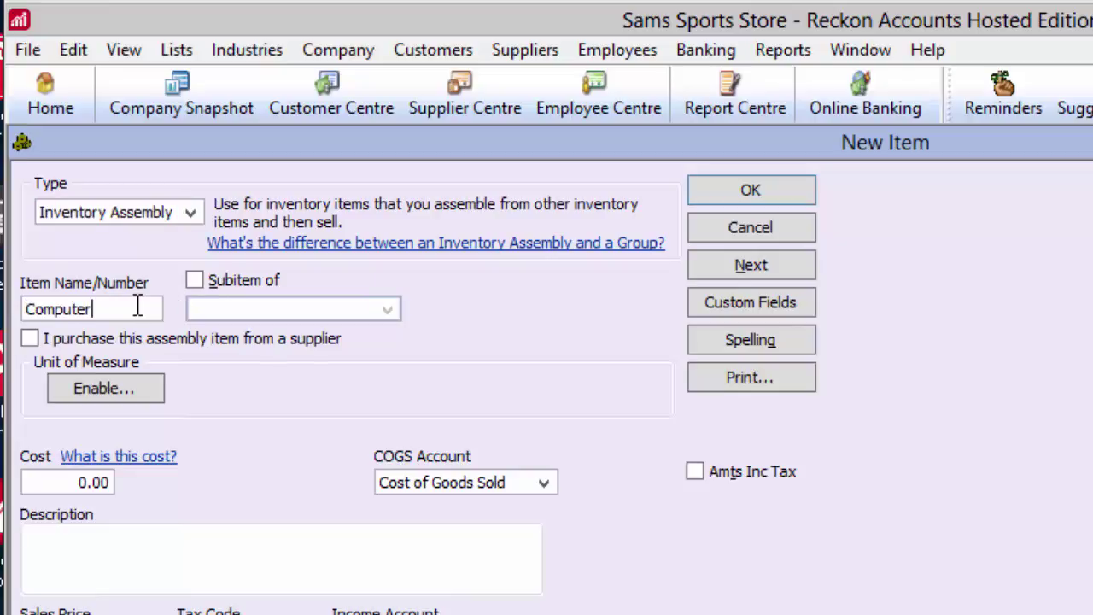
pyautogui.click(197, 283)
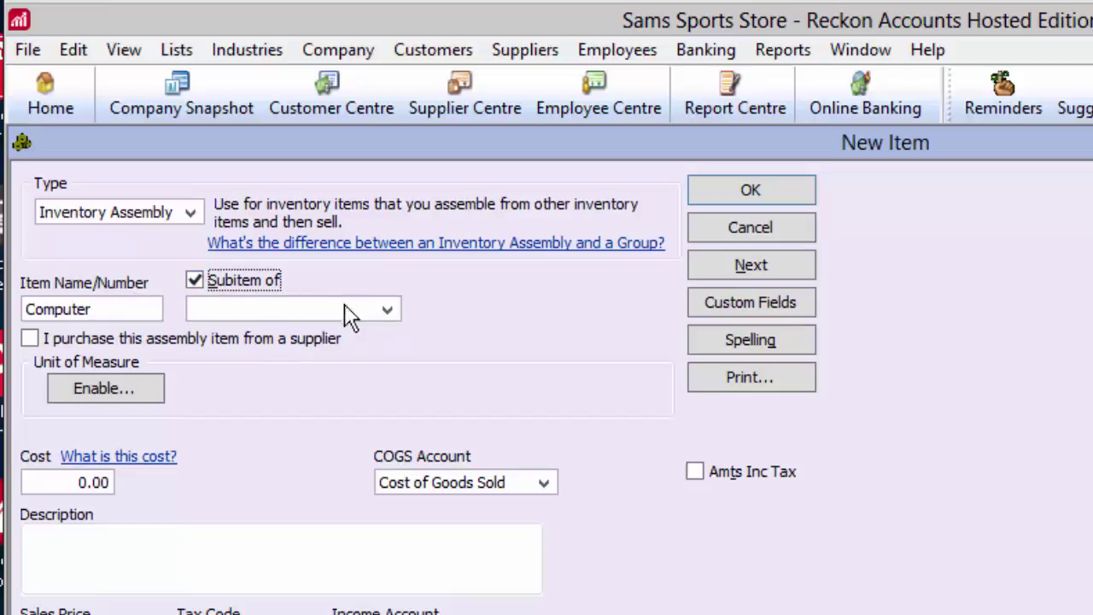
pyautogui.click(387, 311)
pyautogui.click(387, 313)
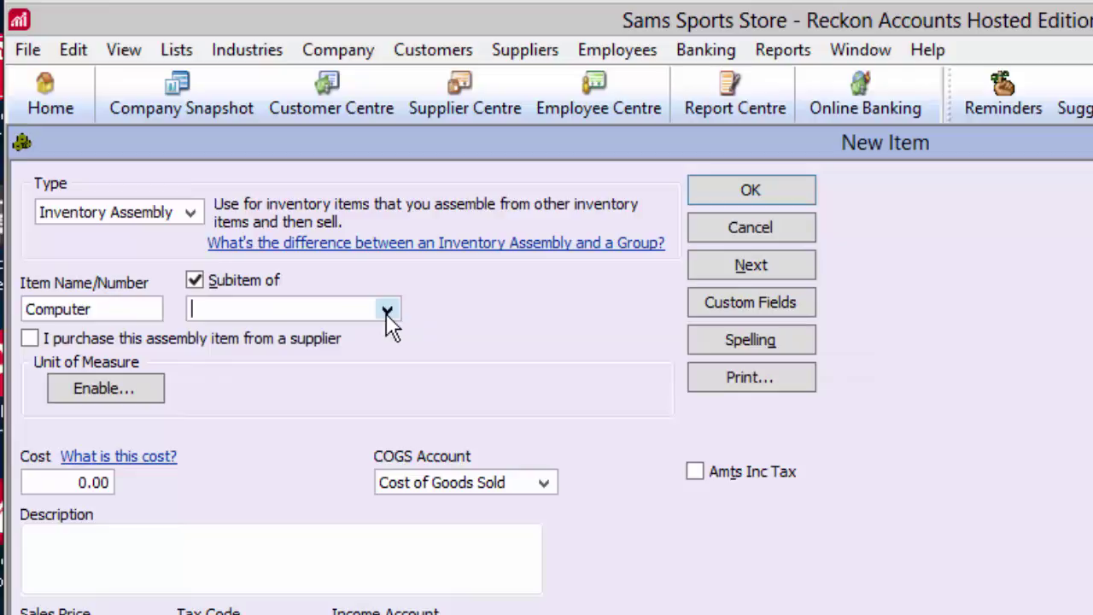
pyautogui.click(196, 280)
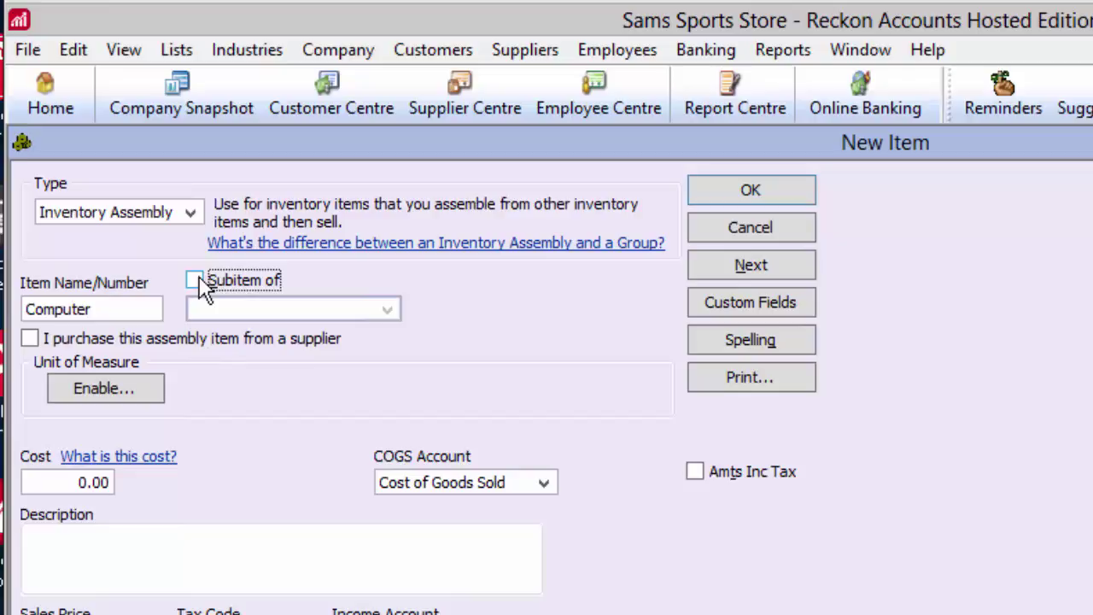
pyautogui.click(30, 339)
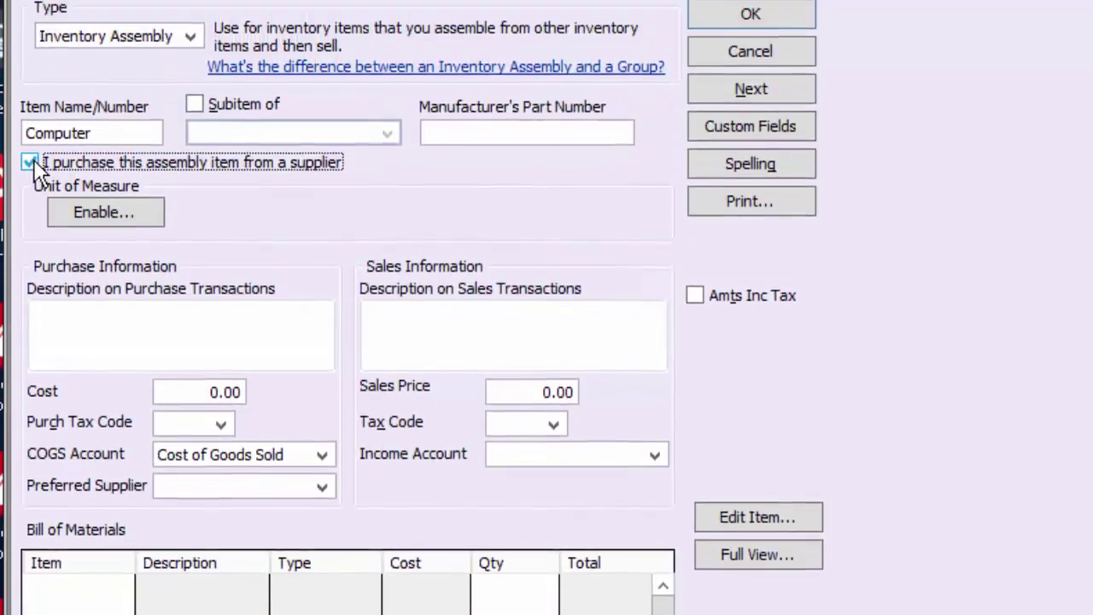
pyautogui.click(31, 317)
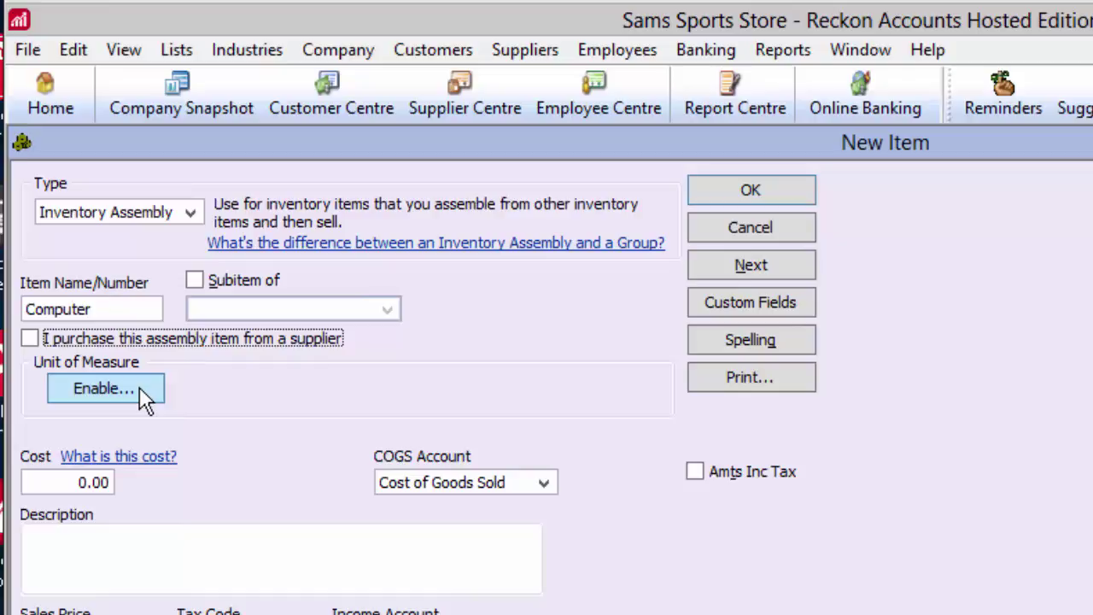
pyautogui.press('alt')
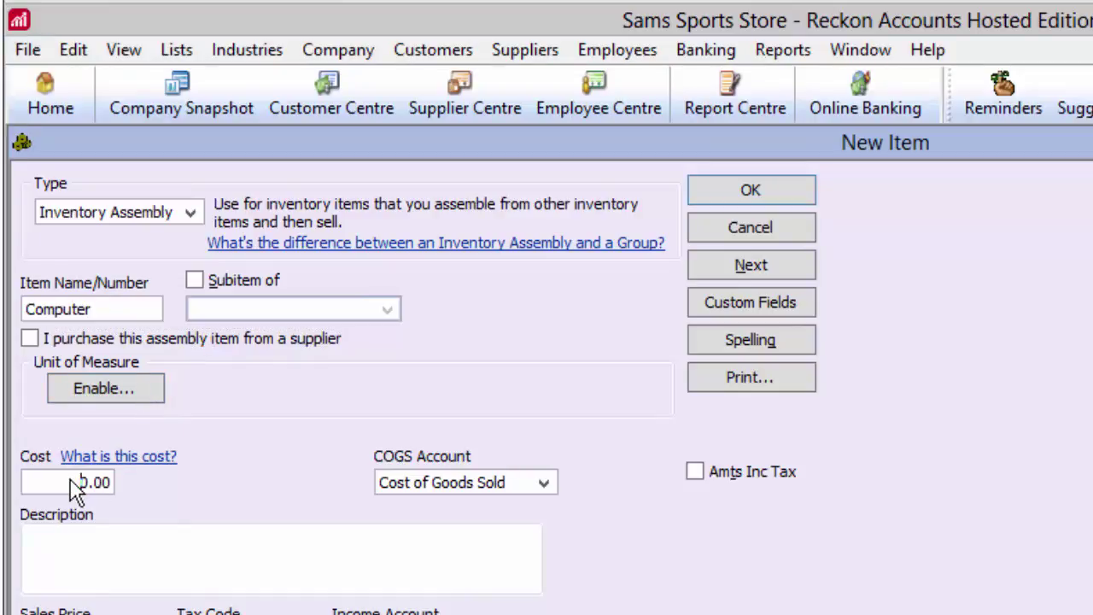
# - Set the assembly item's cost to 435.75 and enter Computer as its description
pyautogui.moveTo(76, 483); pyautogui.dragTo(122, 481)
pyautogui.write('435.75')
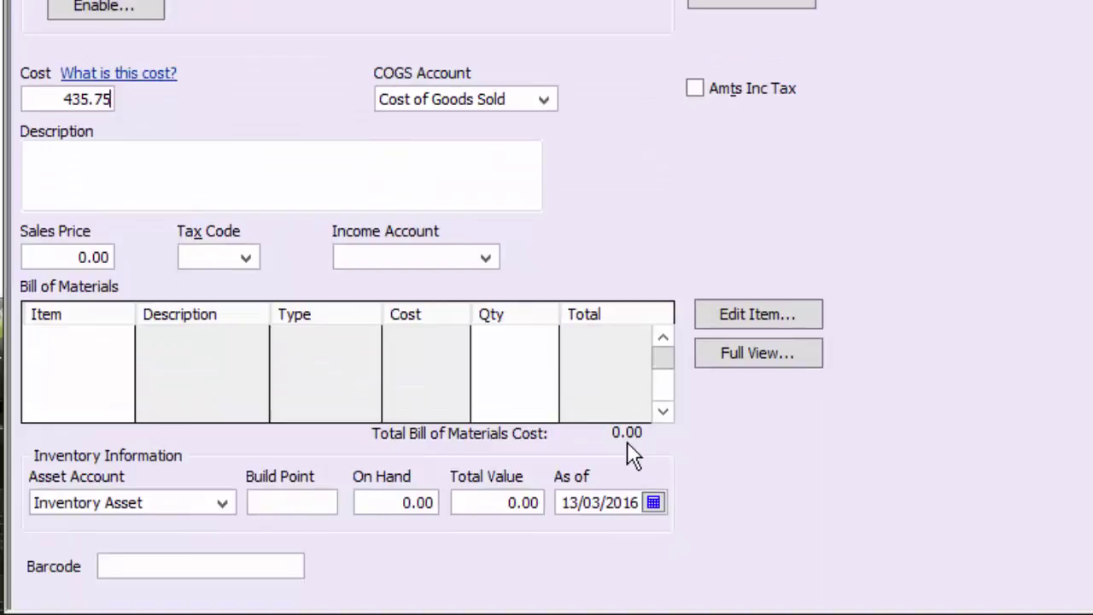
pyautogui.click(127, 156)
pyautogui.write('Computer')
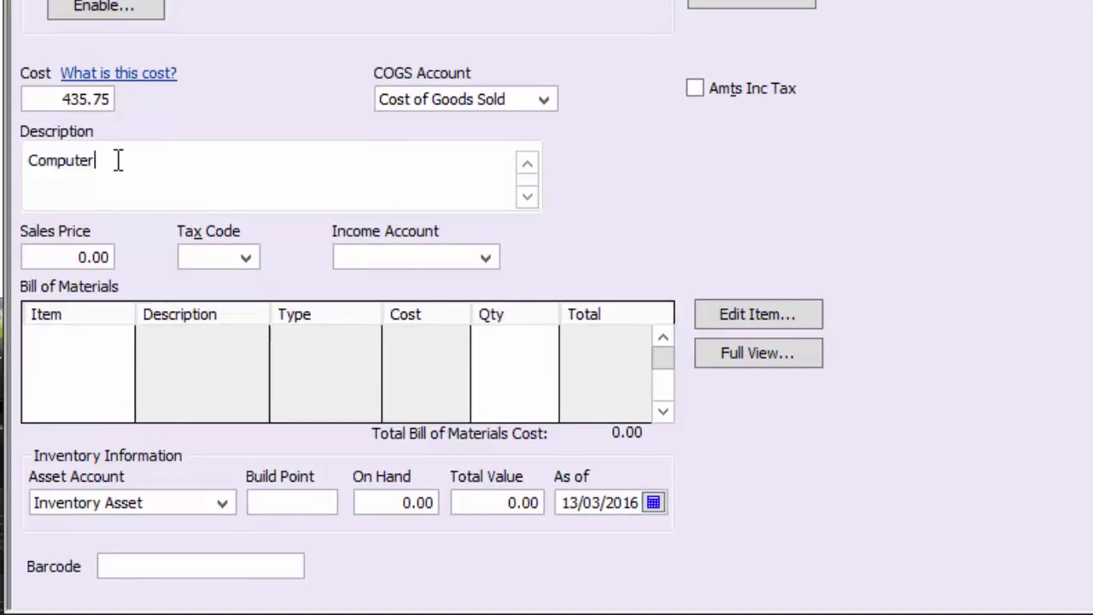
# - Set the item's sales price to 688.50, with tax code GST and income account Sales
pyautogui.moveTo(75, 254); pyautogui.dragTo(109, 256)
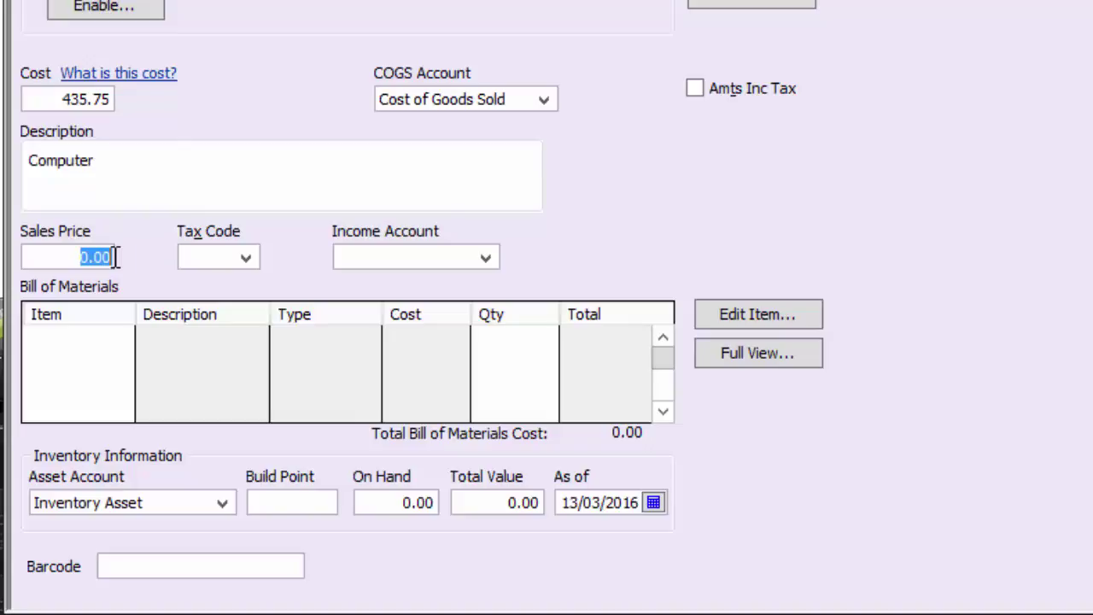
pyautogui.write('688.50')
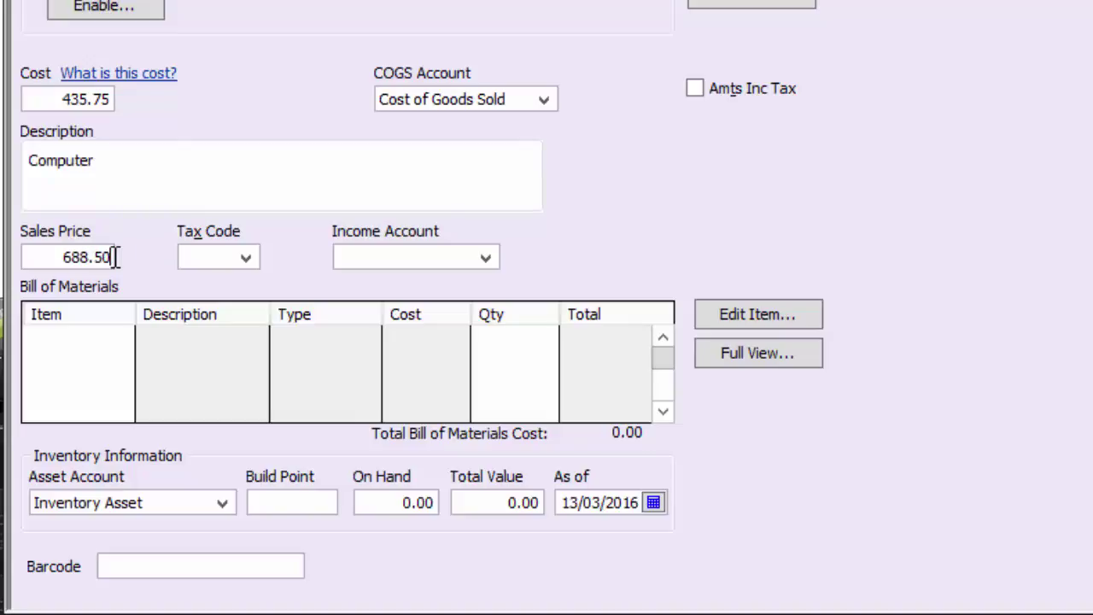
pyautogui.press('Tab')
pyautogui.write('GST')
pyautogui.press('Tab')
pyautogui.write('Sales')
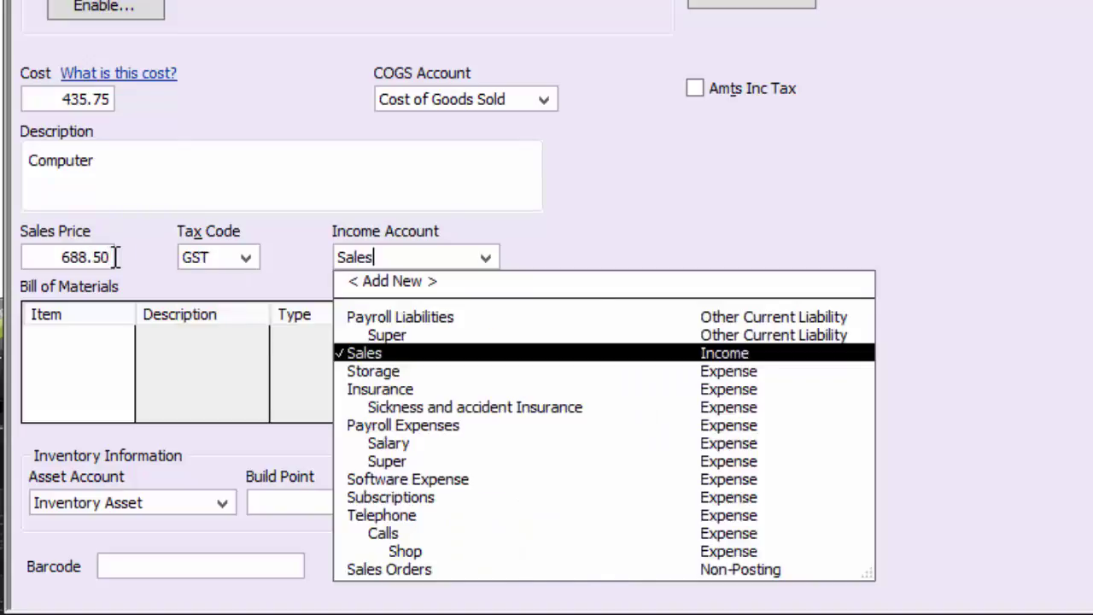
pyautogui.press('Tab')
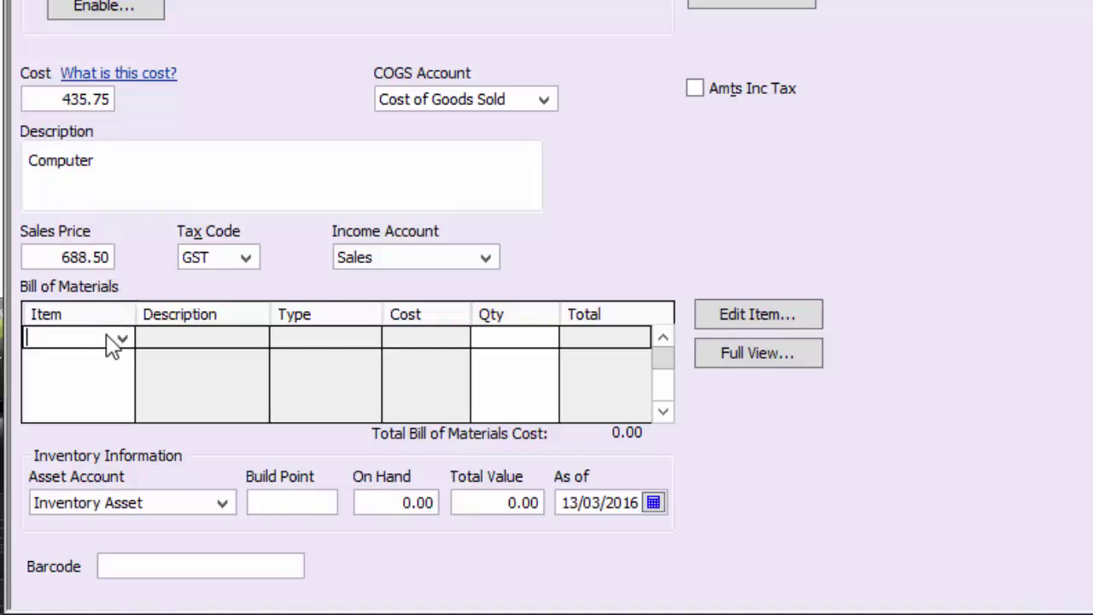
# - Add Motherboard with quantity 1 and CPU with quantity 1 to the bill of materials
pyautogui.write('Motherboard')
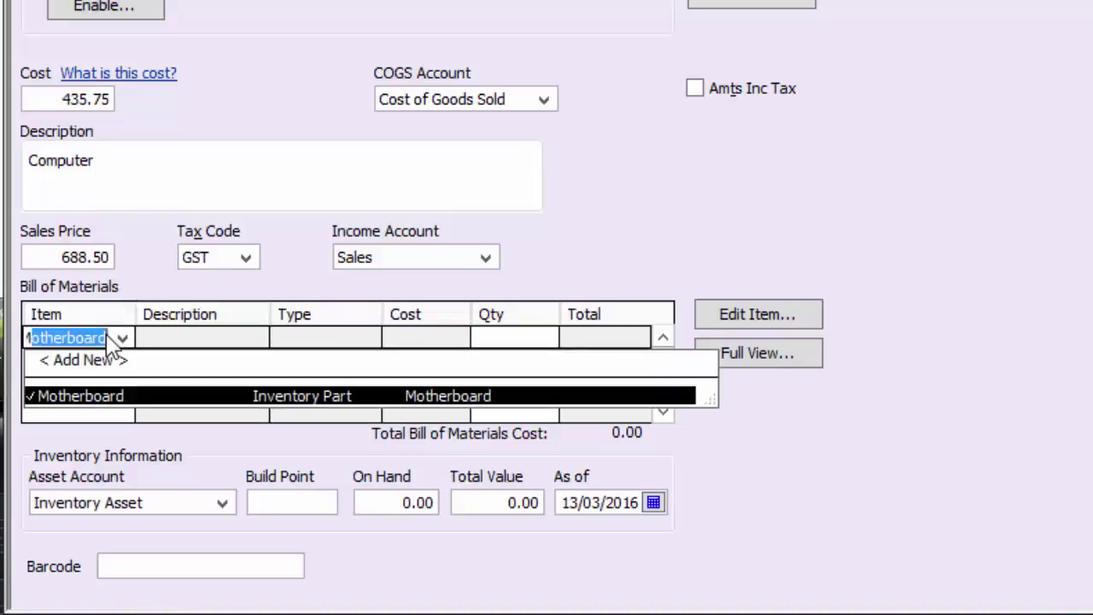
pyautogui.press('Tab')
pyautogui.write('1')
pyautogui.press('Tab')
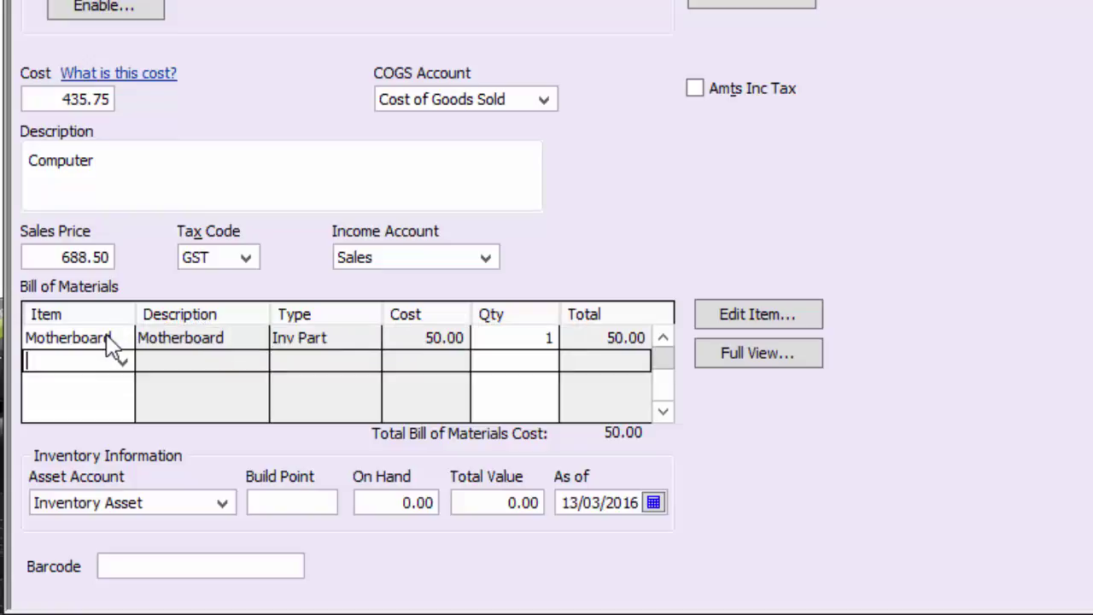
pyautogui.write('CPU')
pyautogui.press('Tab')
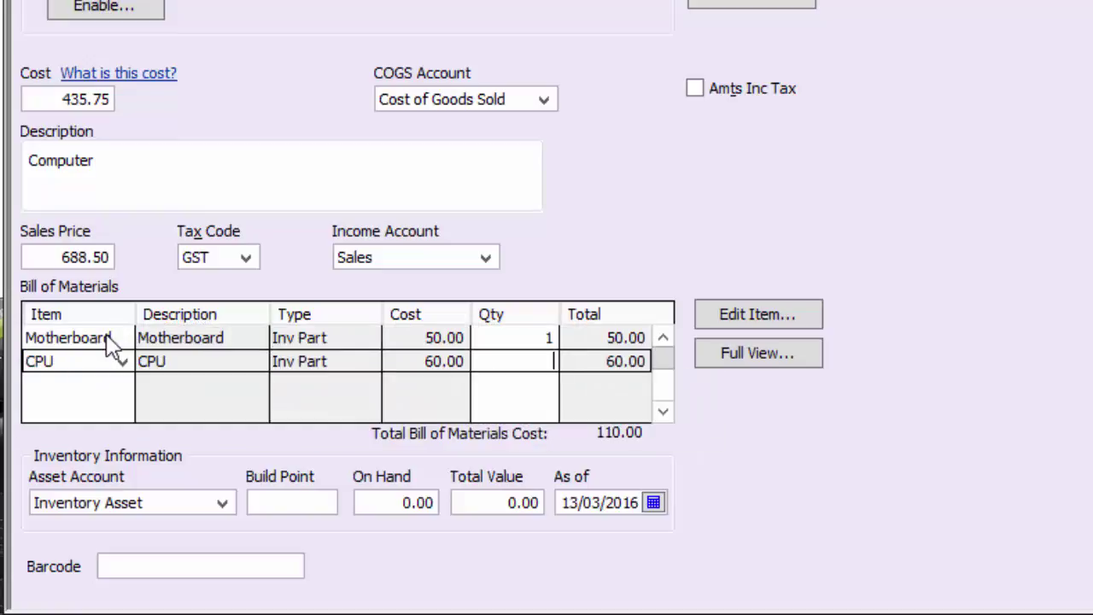
pyautogui.write('1')
pyautogui.press('Tab')
# - Add RAM with quantity 4 and HDD with quantity 2 to the bill of materials
pyautogui.write('R')
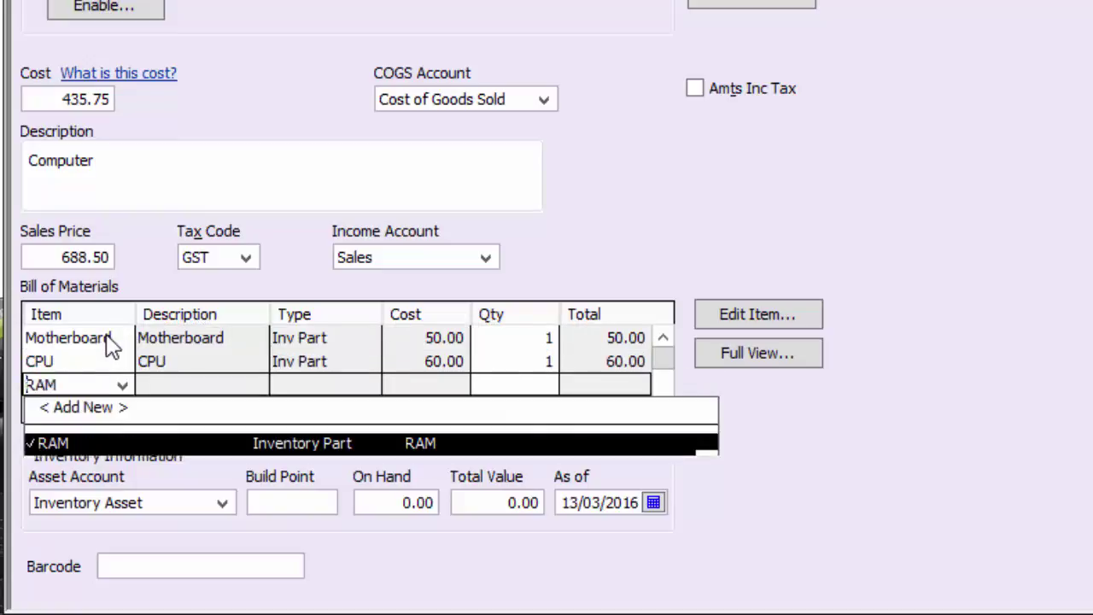
pyautogui.press('Tab')
pyautogui.write('4')
pyautogui.press('Tab')
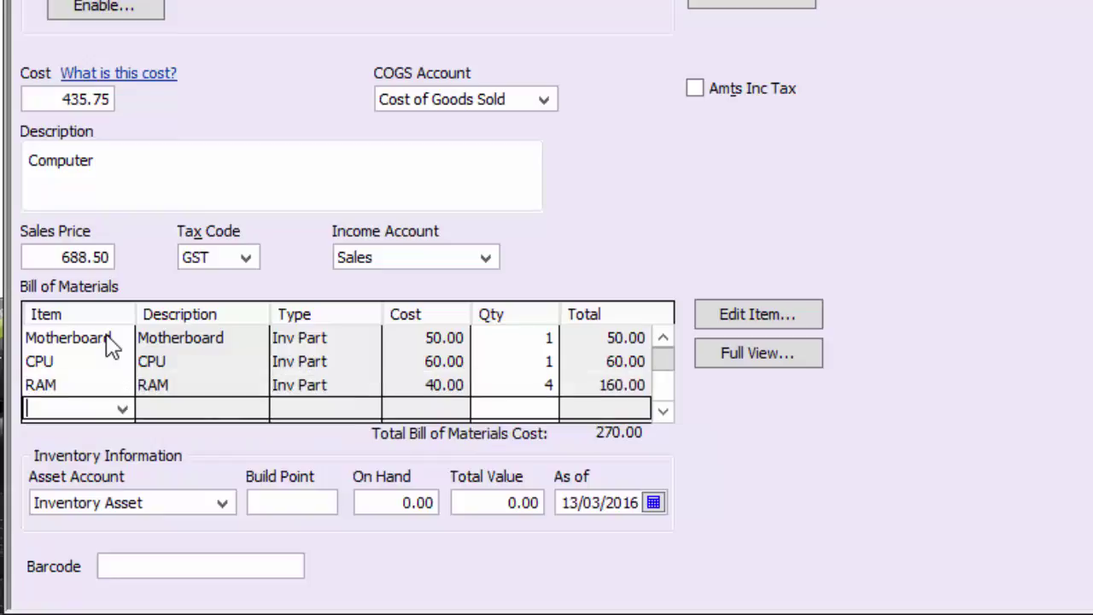
pyautogui.write('HDD')
pyautogui.press('Tab')
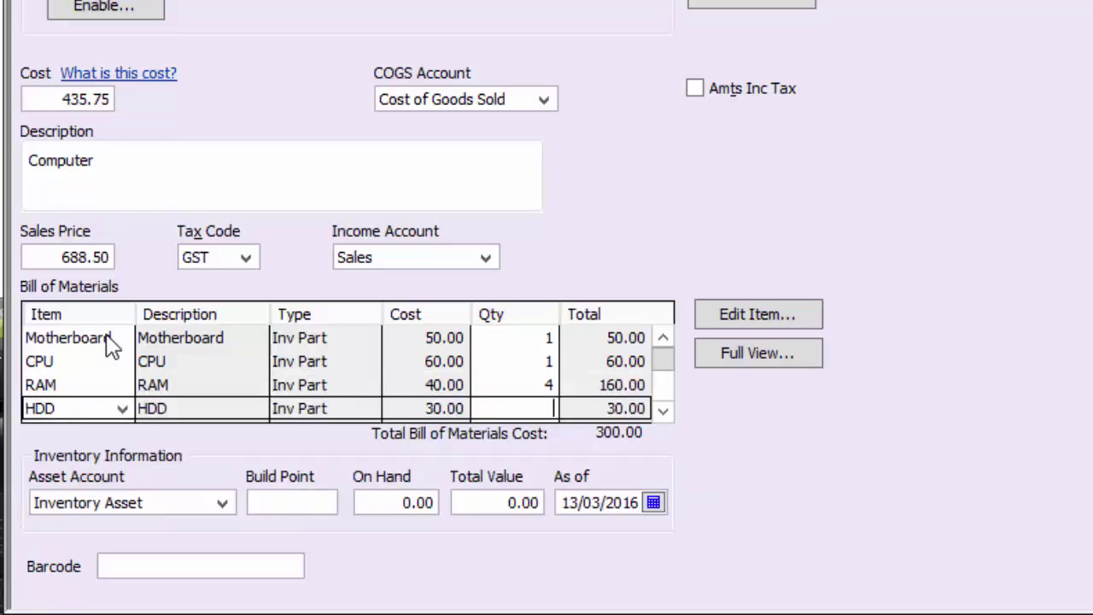
pyautogui.write('2')
pyautogui.press('Tab')
# - Add Case+Fan+PSU with quantity 1 and 4M LAN Cable with quantity 0.5 to the bill of materials
pyautogui.write('C')
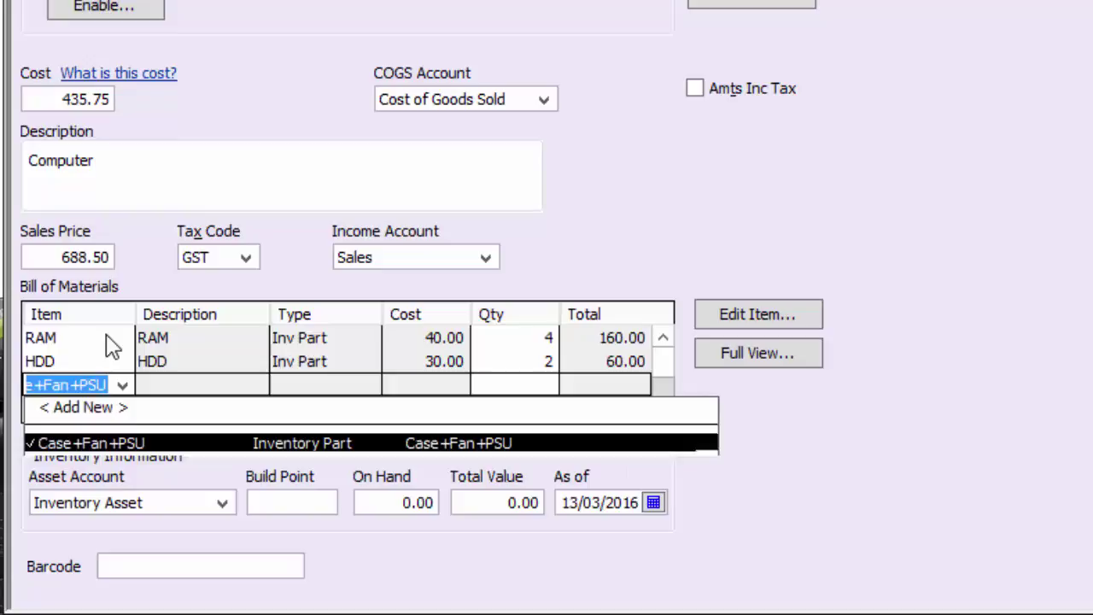
pyautogui.press('Tab')
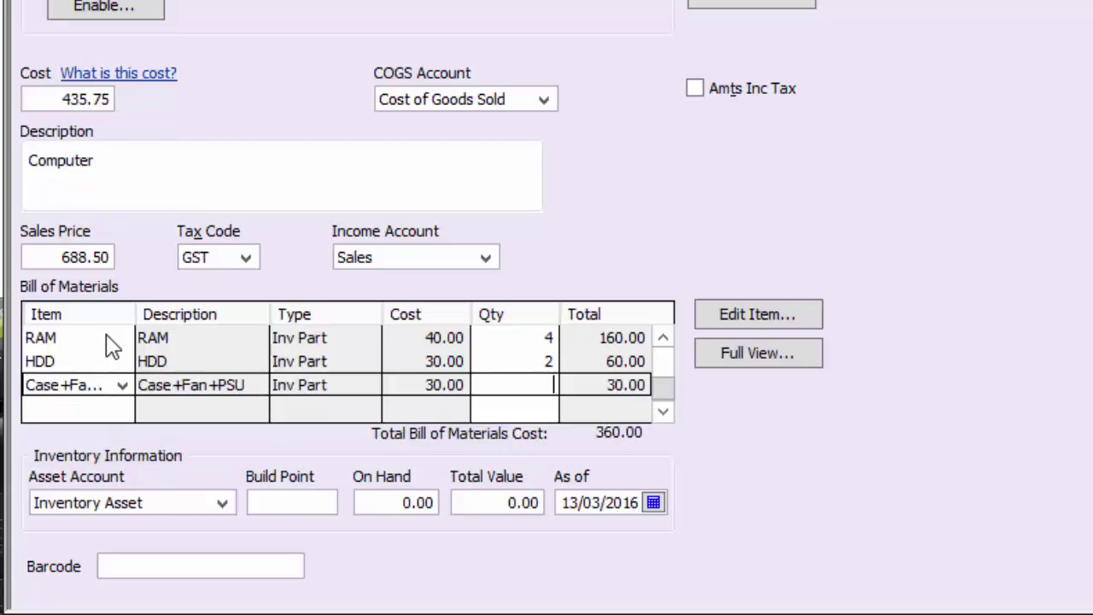
pyautogui.write('1')
pyautogui.press('Tab')
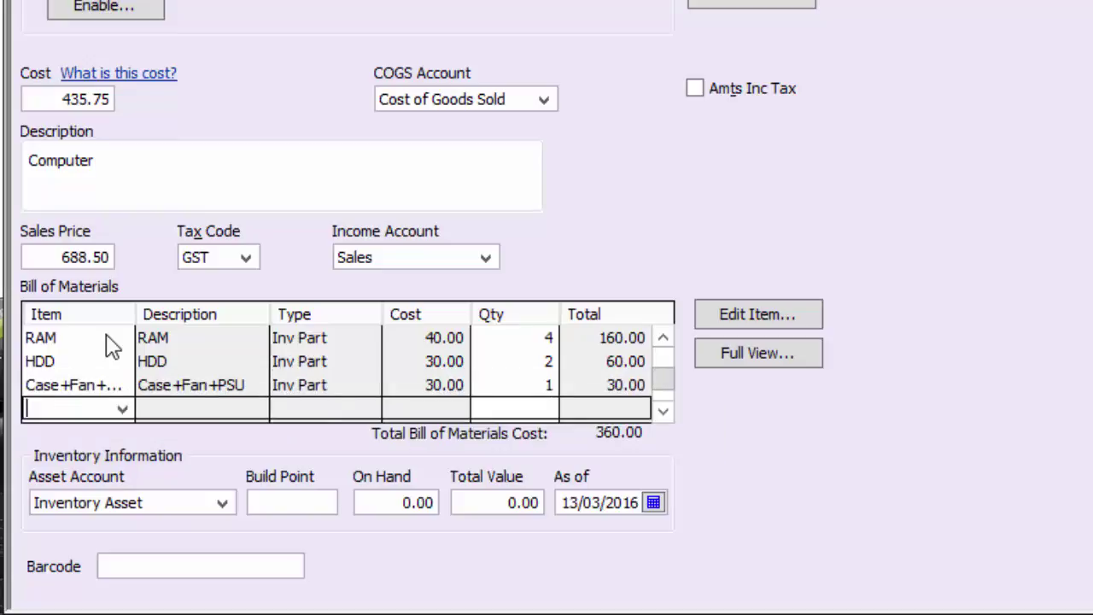
pyautogui.write('4')
pyautogui.press('Tab')
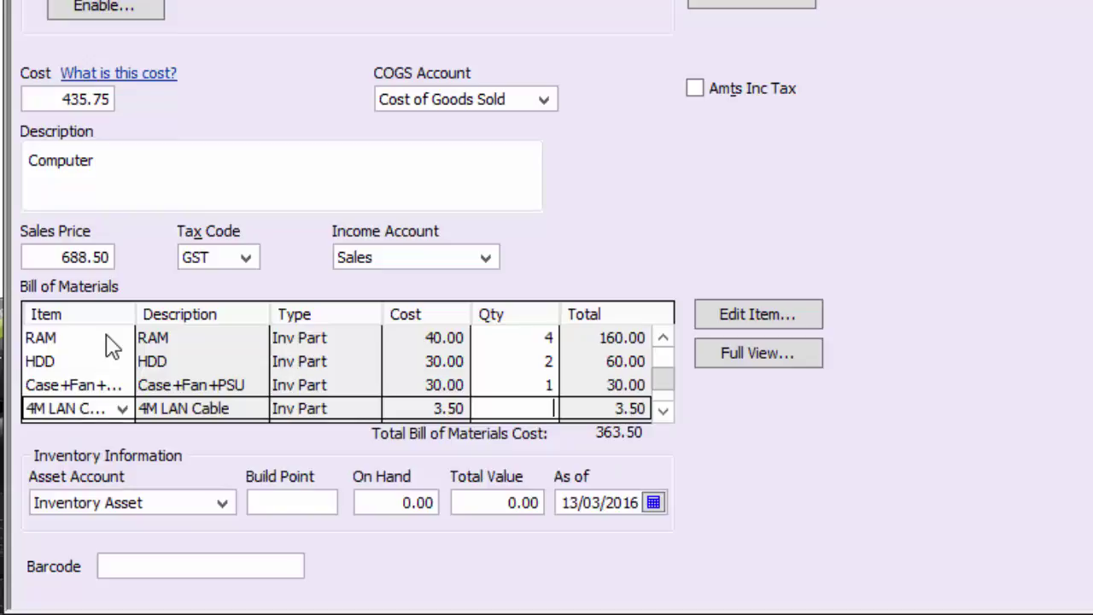
pyautogui.write('0.5')
pyautogui.press('Tab')
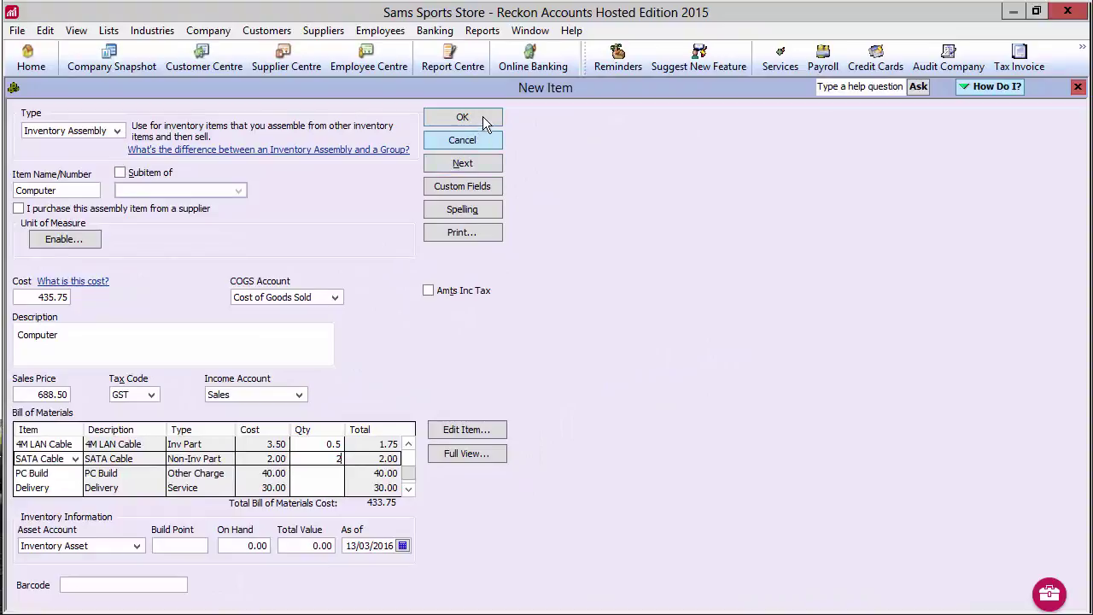
# - Save the Computer assembly item and check the on-hand quantities of its component parts in the item list
pyautogui.click(483, 117)
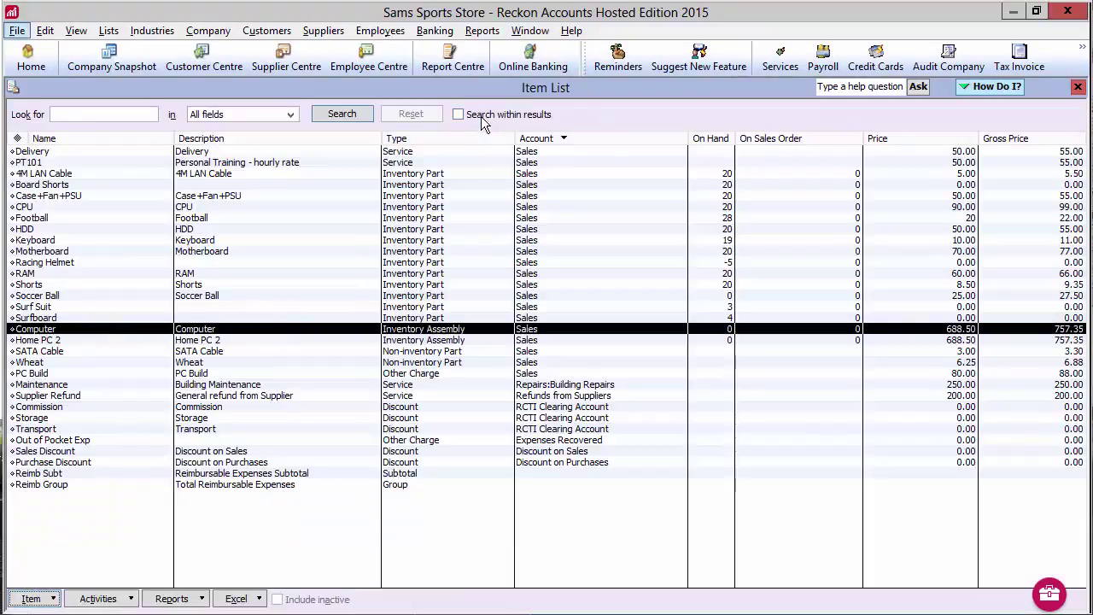
pyautogui.press('alt')
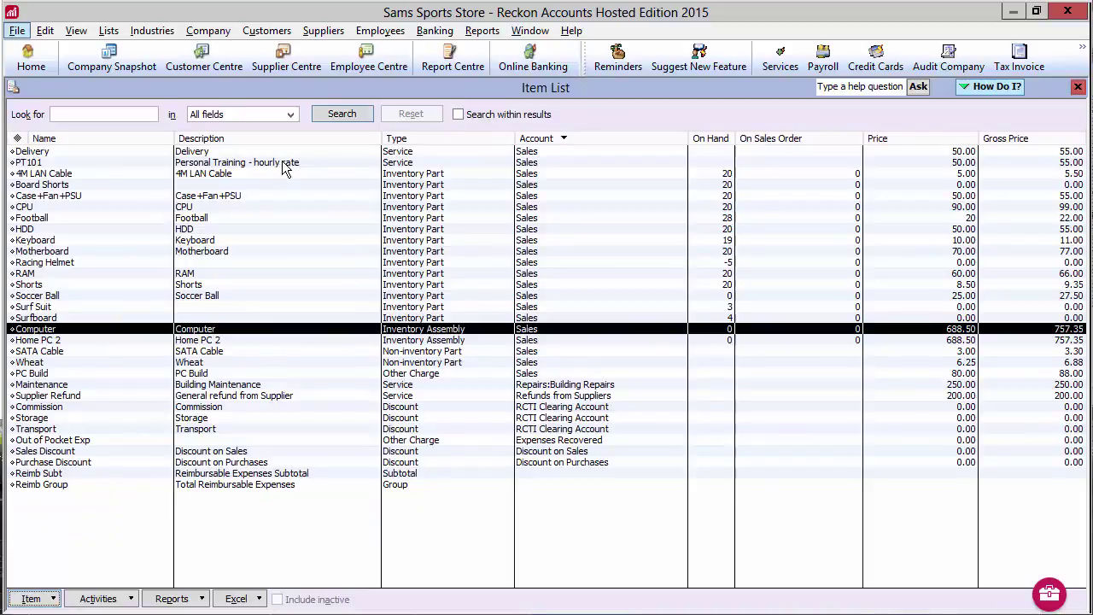
pyautogui.click(89, 196)
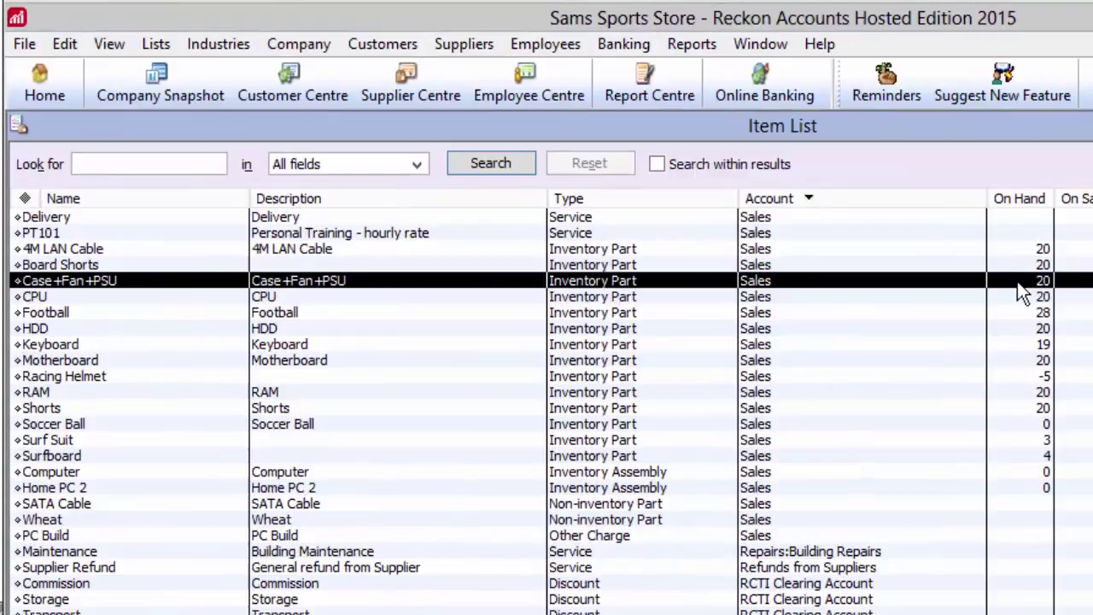
pyautogui.click(1023, 296)
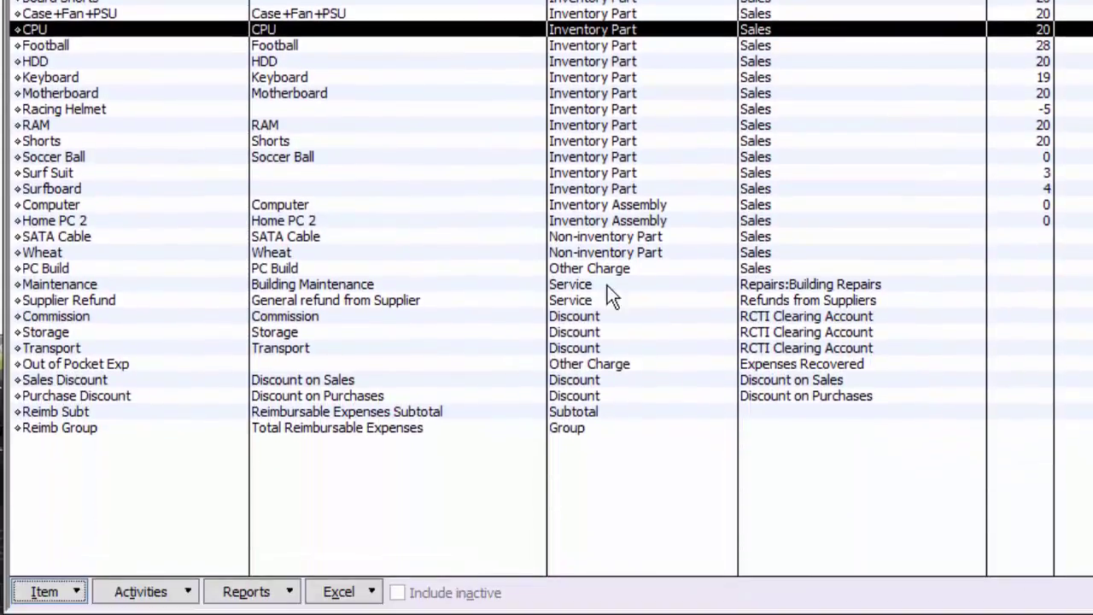
# - Start an assembly build for the Computer item with a quantity to build of 3
pyautogui.click(183, 592)
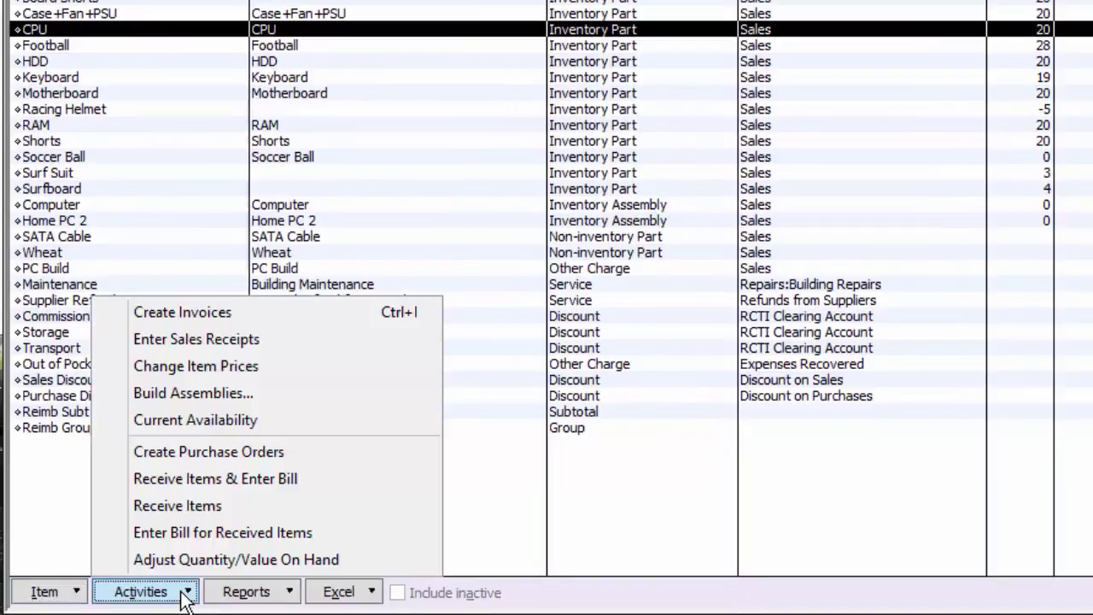
pyautogui.click(165, 395)
pyautogui.click(249, 228)
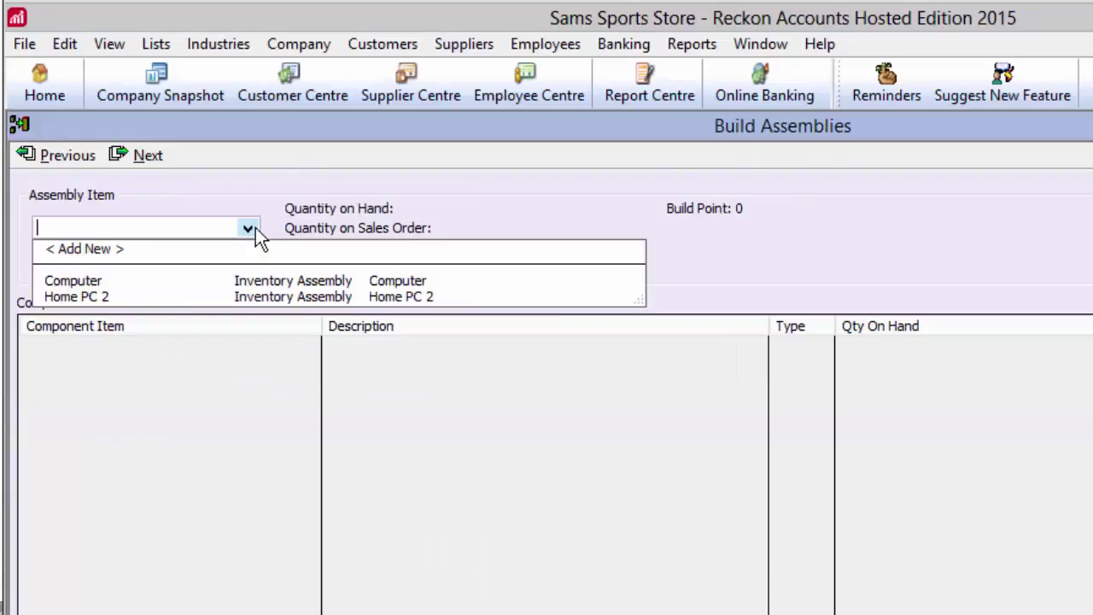
pyautogui.click(236, 279)
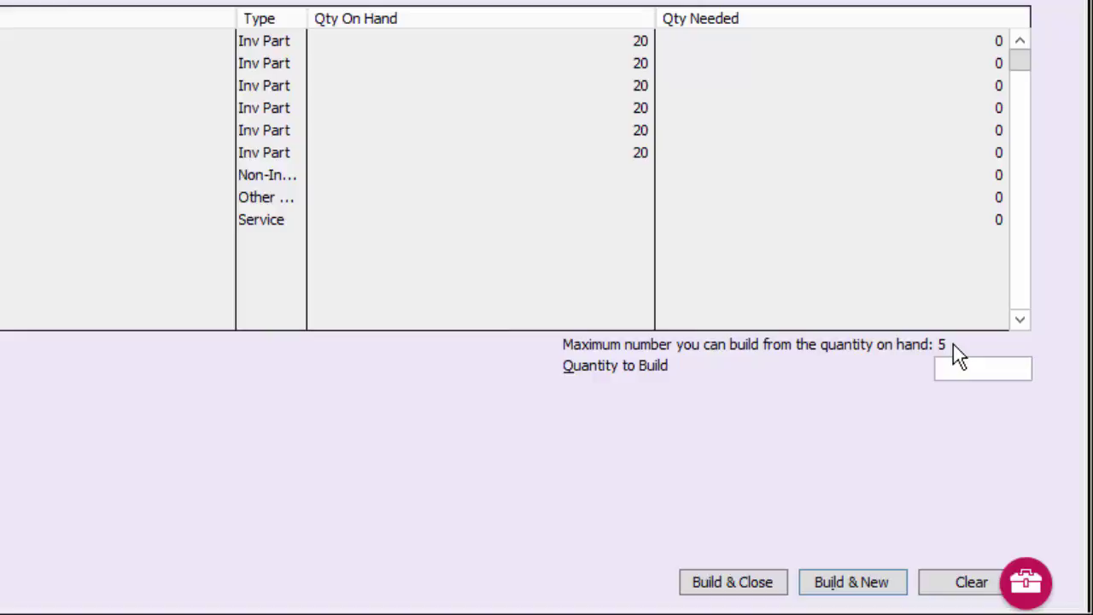
pyautogui.click(956, 368)
pyautogui.write('3')
pyautogui.press('Tab')
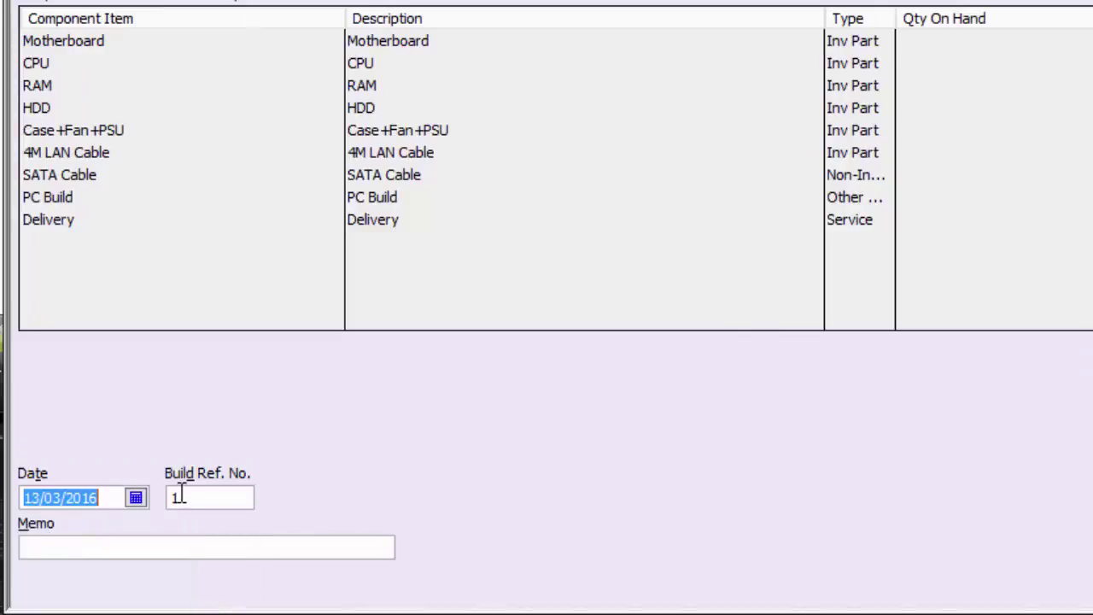
# - Enter the memo "Computer Build - 3" for the build, then build the assemblies and close the form
pyautogui.click(85, 549)
pyautogui.write('Computer Build - 3')
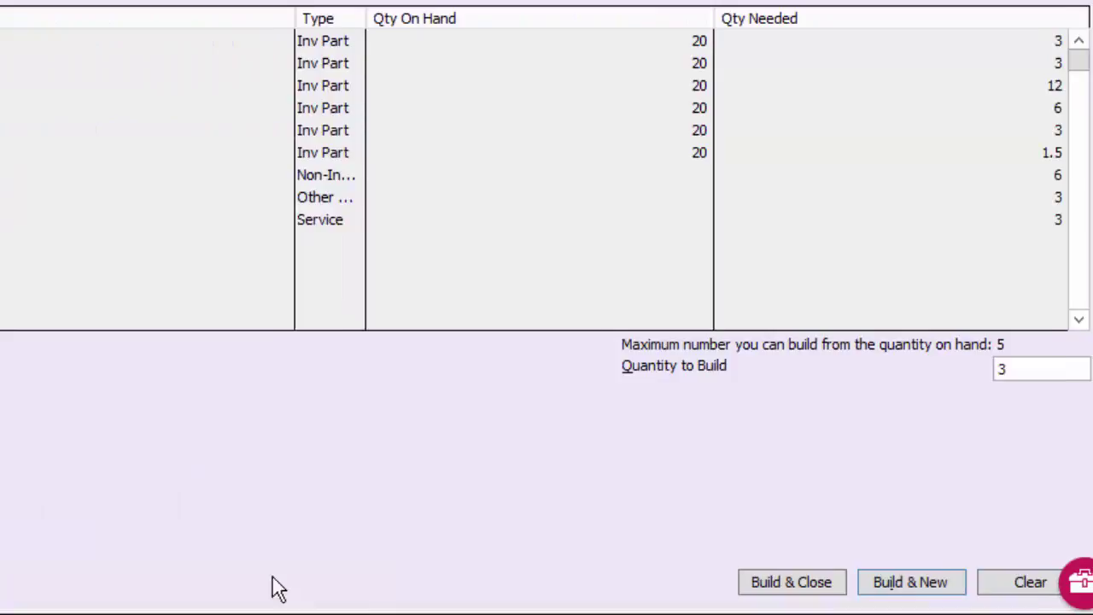
pyautogui.click(718, 587)
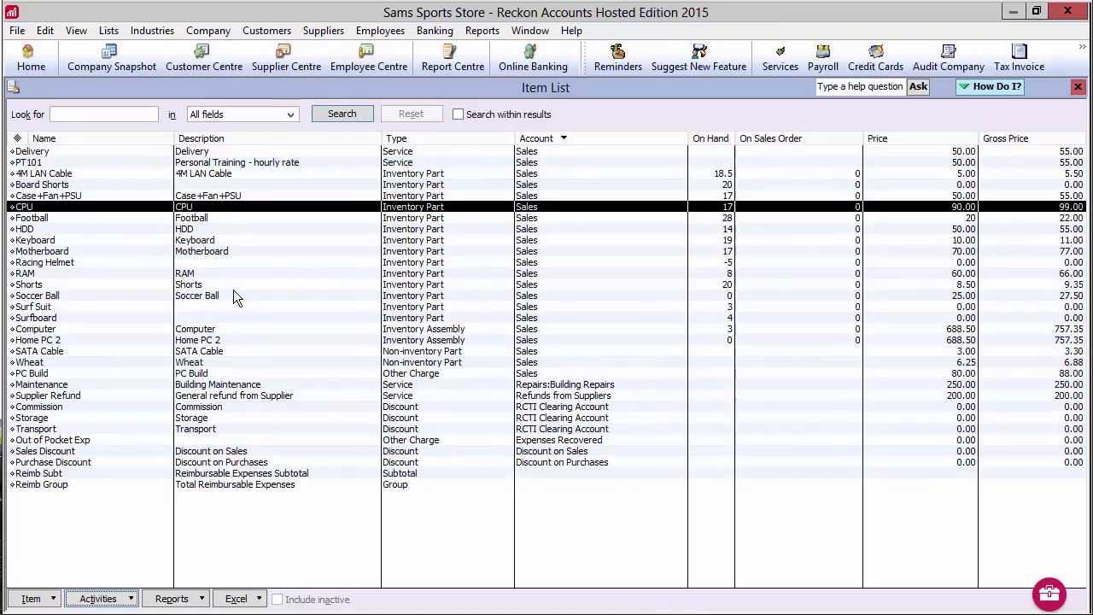
# - Check the on-hand quantities of the component parts and the Computer assembly in the item list
pyautogui.click(92, 195)
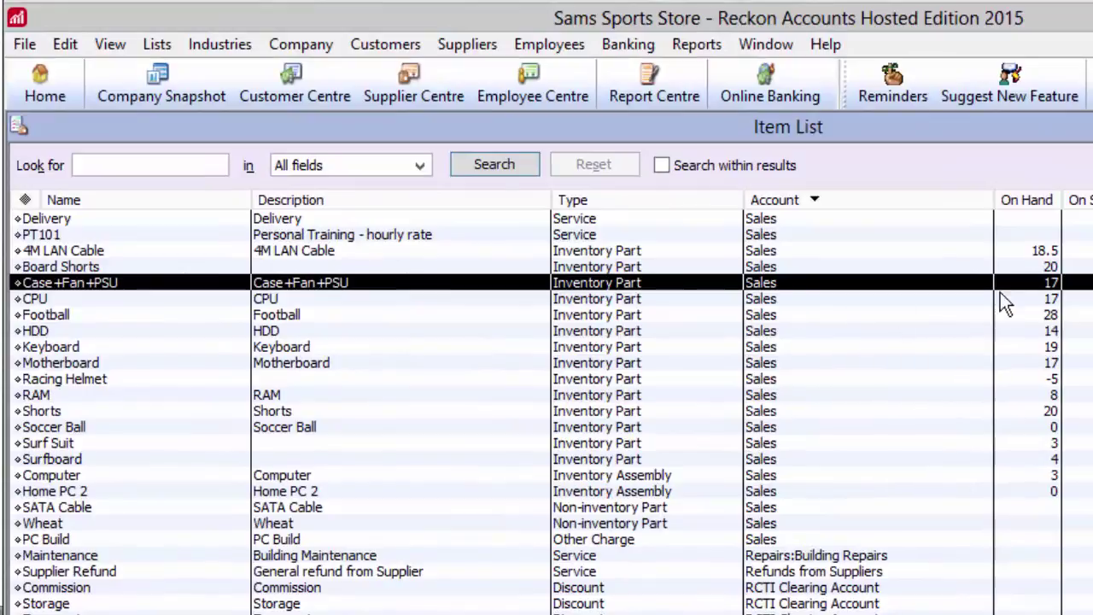
pyautogui.click(1027, 302)
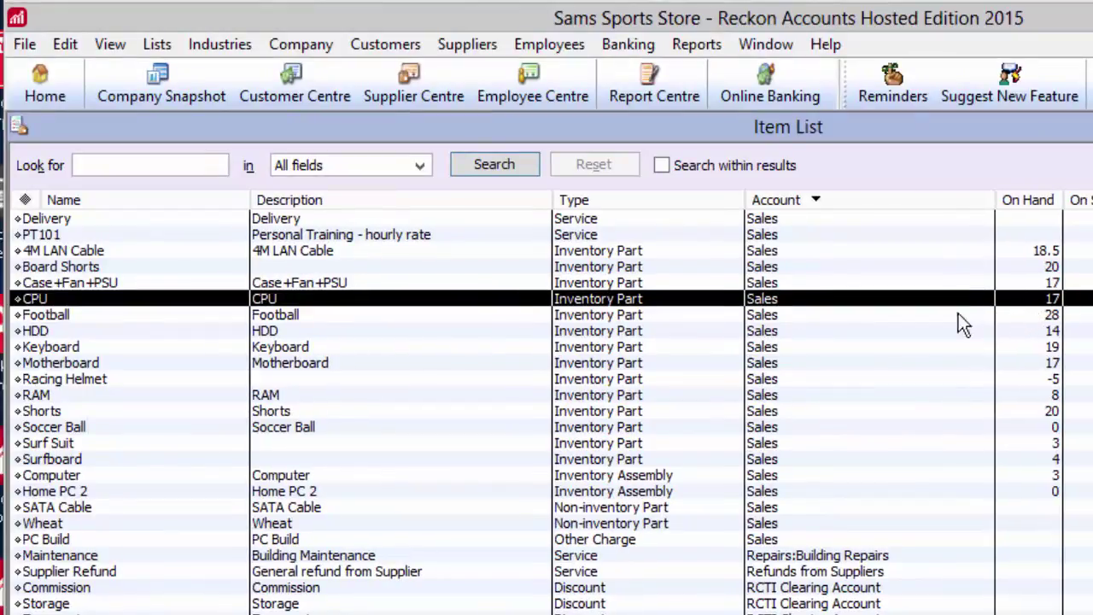
pyautogui.click(113, 475)
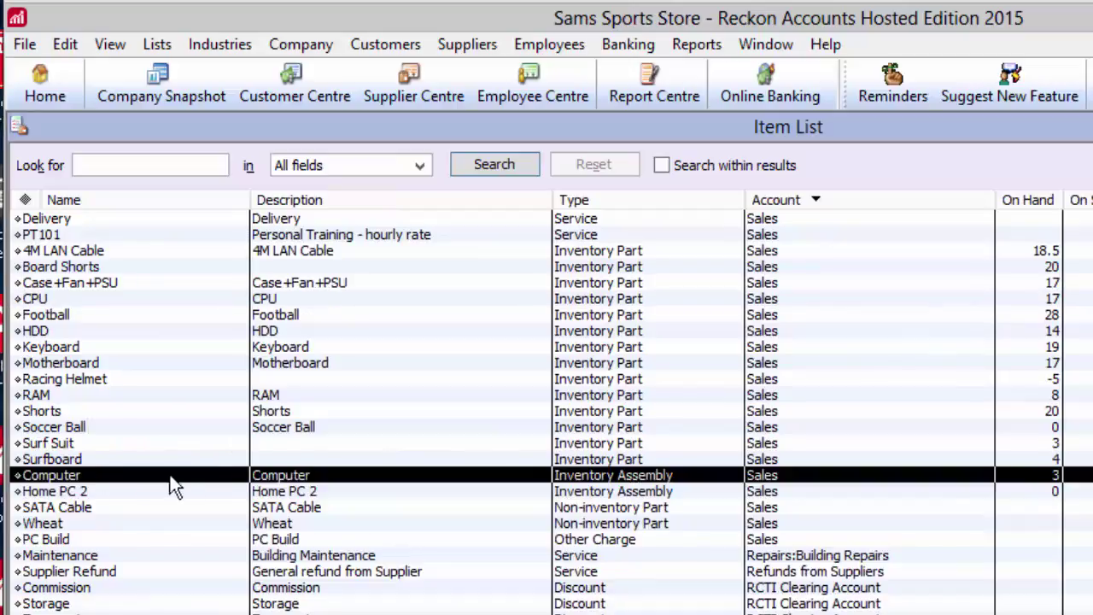